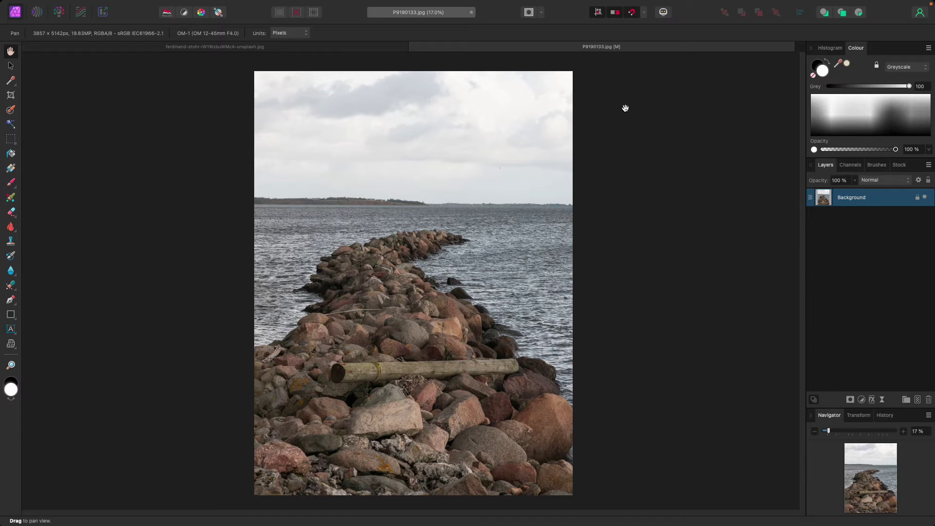
# Look over the sunset sky image, then return to the rocky jetty photo
pyautogui.click(657, 171)
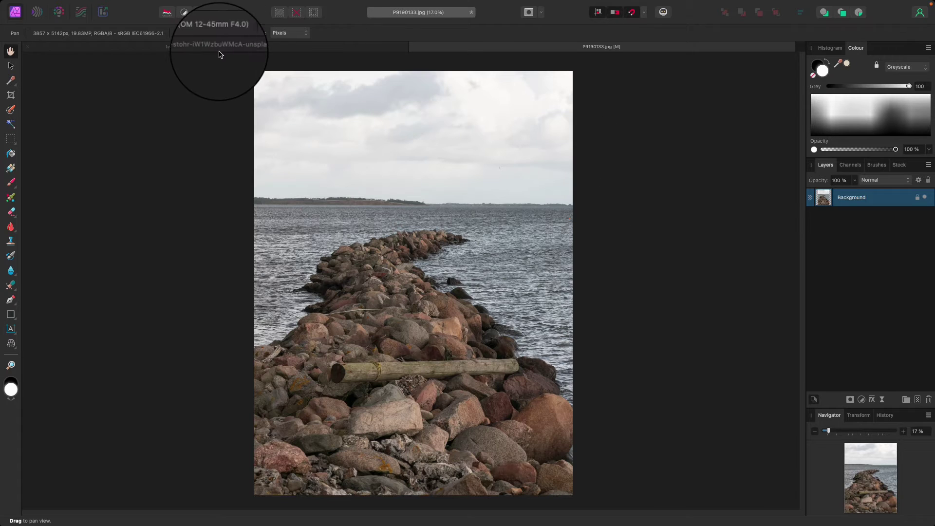
pyautogui.click(296, 51)
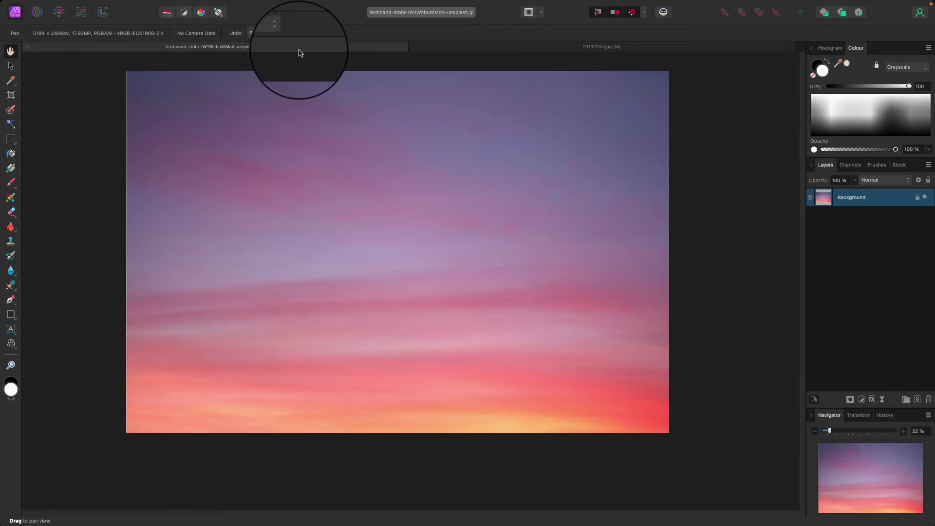
pyautogui.click(477, 51)
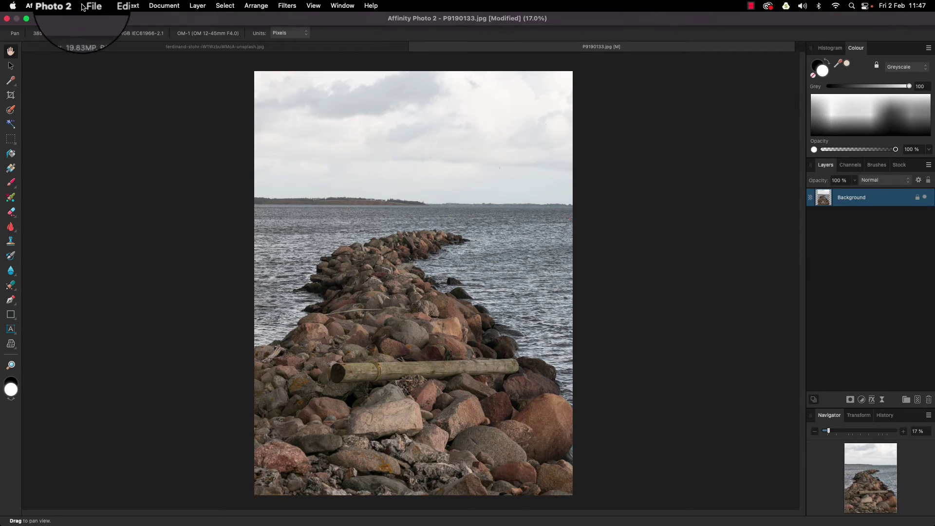
# Place the sunset sky JPG into the jetty photo as a new layer
pyautogui.click(90, 6)
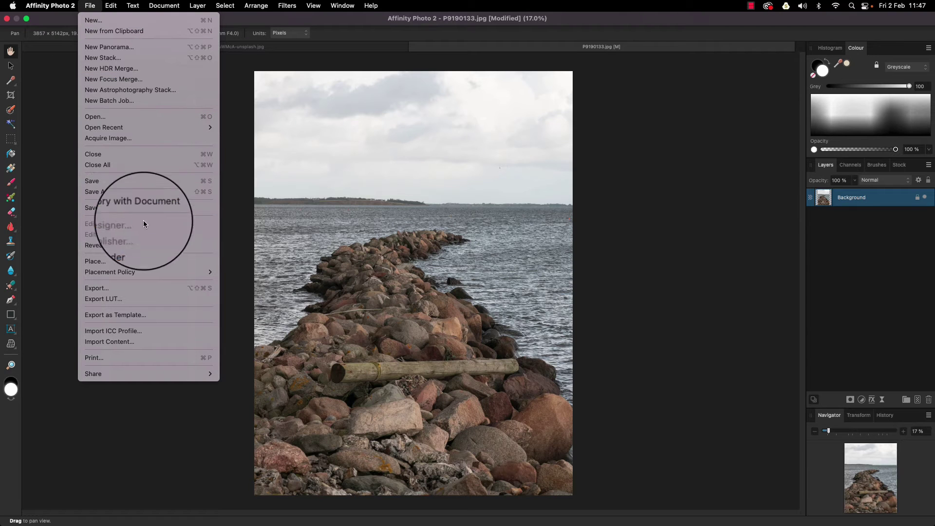
pyautogui.click(142, 261)
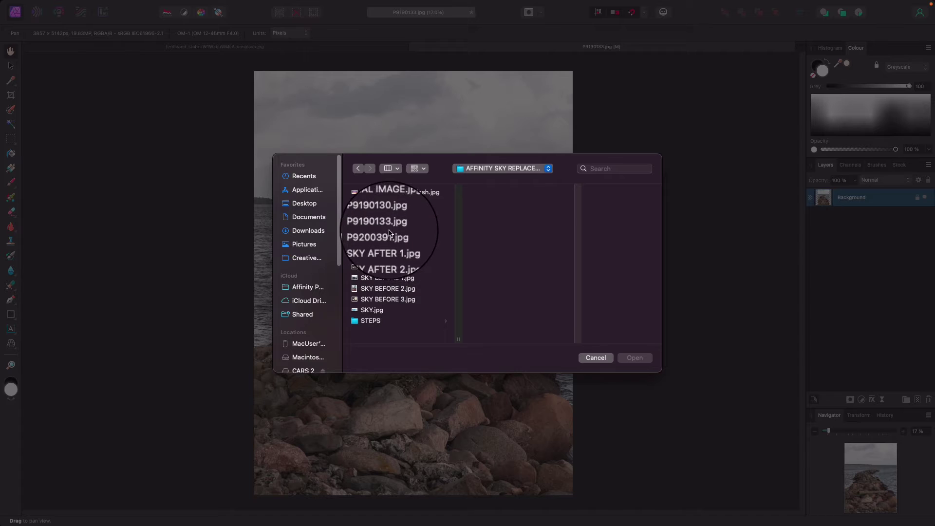
pyautogui.click(395, 193)
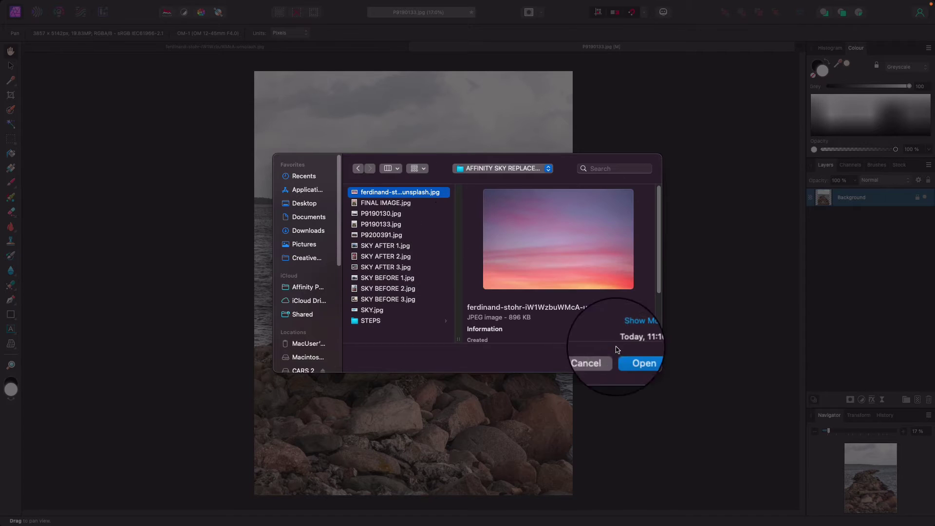
pyautogui.click(633, 358)
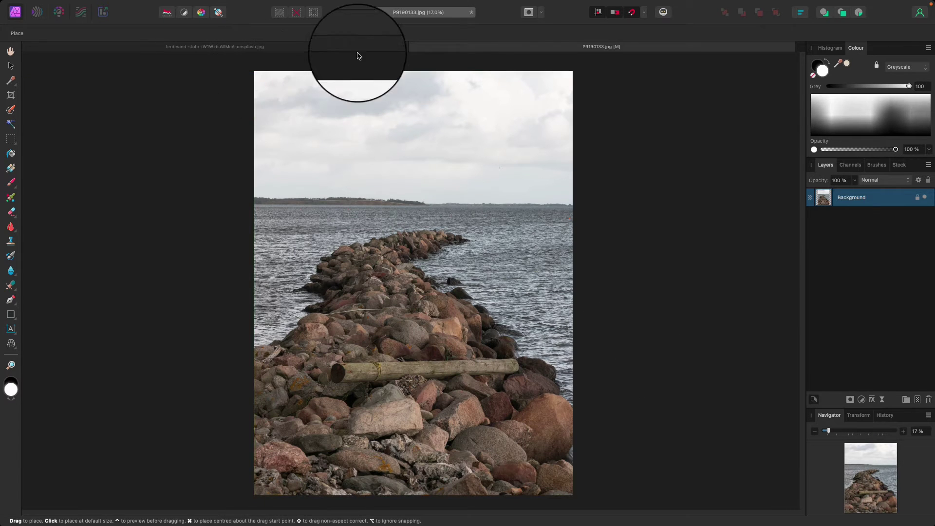
# With snapping off, size the sunset across the top and move it to the horizon
pyautogui.click(632, 16)
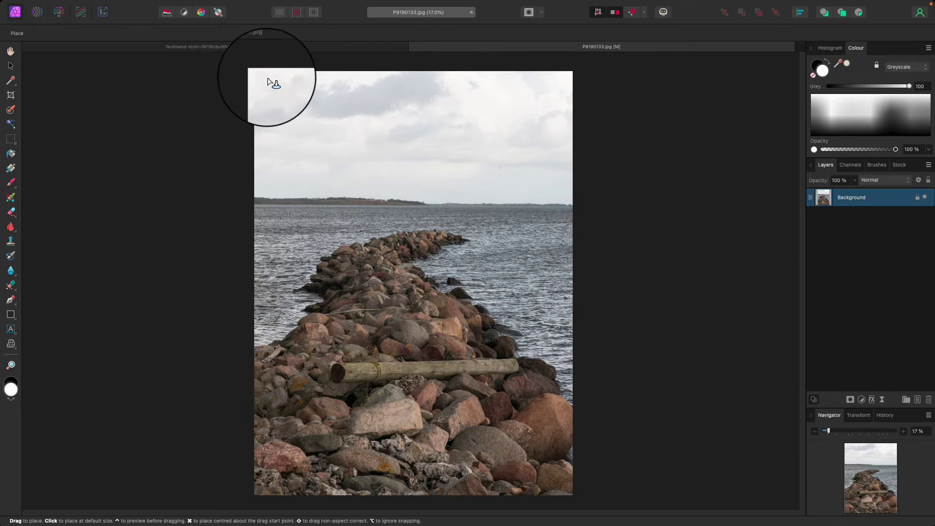
pyautogui.moveTo(257, 73); pyautogui.dragTo(635, 194)
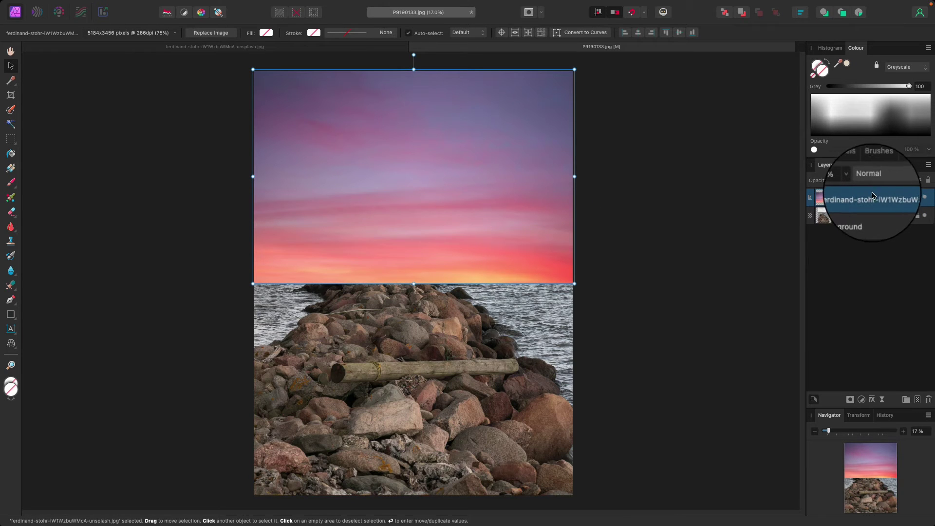
pyautogui.moveTo(541, 226); pyautogui.dragTo(543, 150)
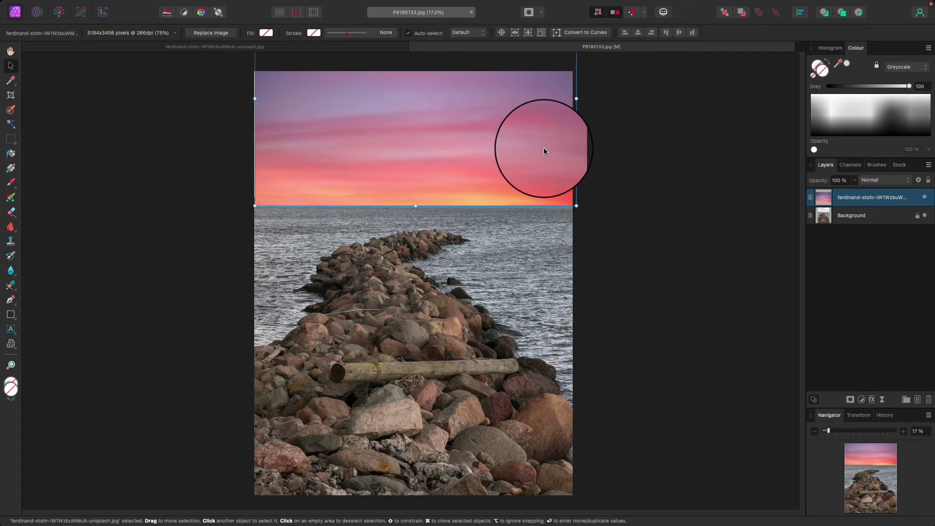
# Hide the sunset layer and select the Background photo layer
pyautogui.click(925, 198)
pyautogui.click(925, 198)
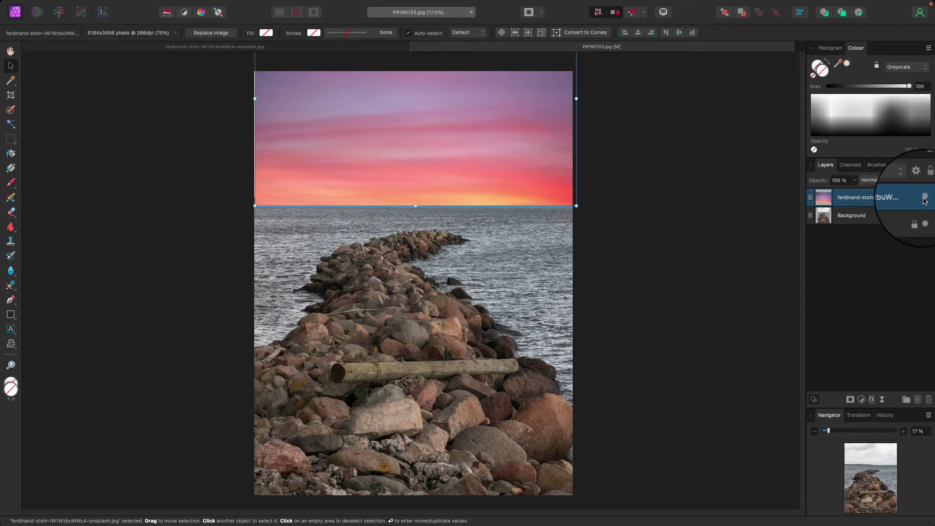
pyautogui.click(924, 198)
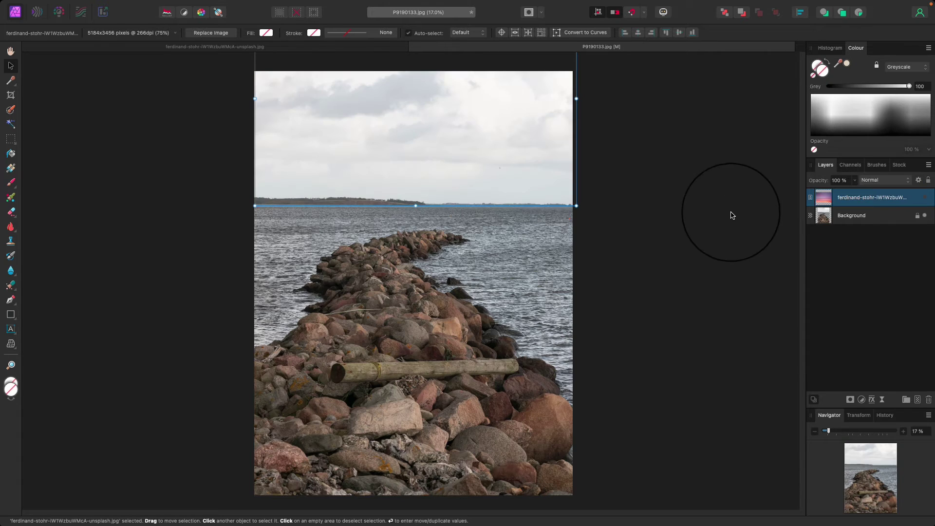
pyautogui.click(860, 220)
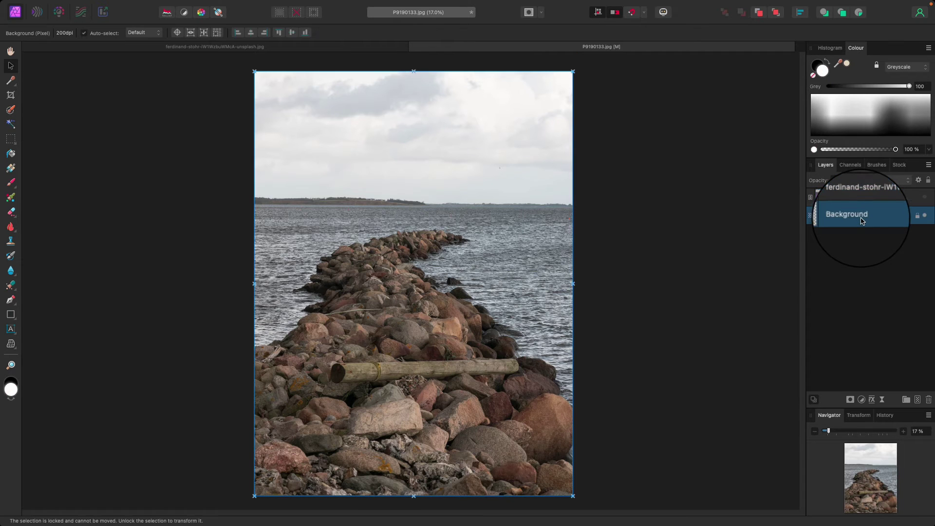
# Paint a selection over the cloudy sky with a 414.5 px Selection Brush
pyautogui.click(12, 114)
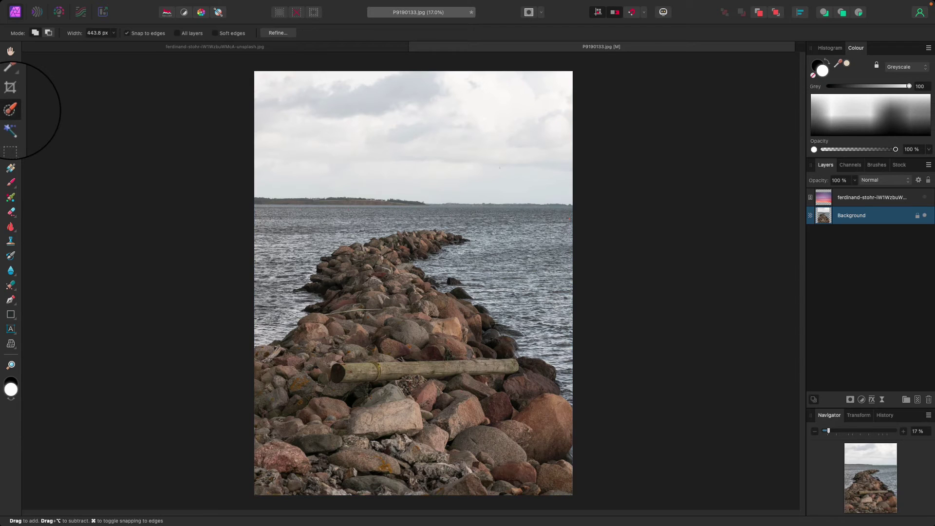
pyautogui.press('[')
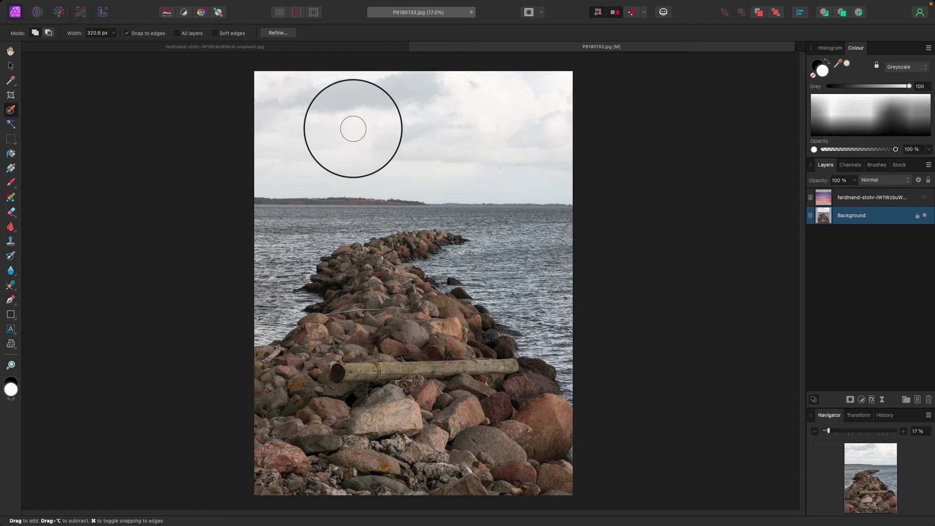
pyautogui.press(']')
pyautogui.press(']')
pyautogui.press(']')
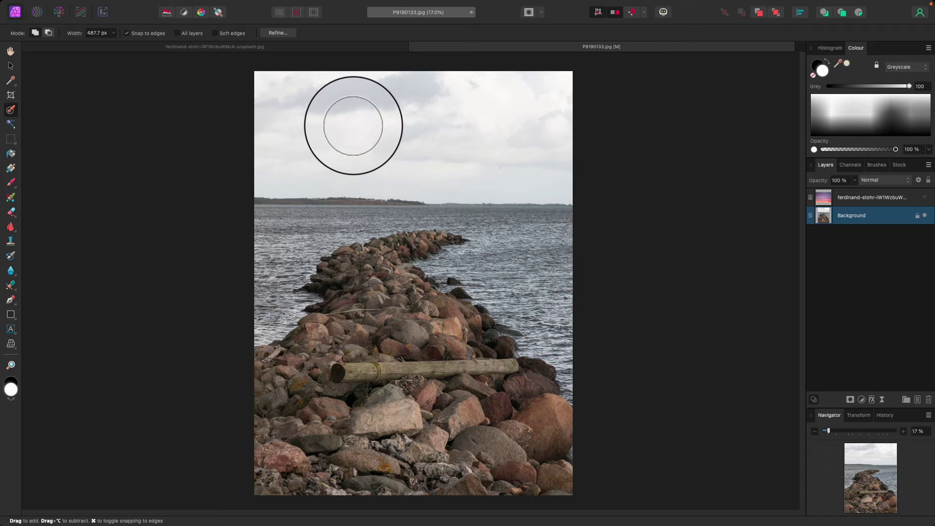
pyautogui.moveTo(356, 124)
pyautogui.mouseDown()
pyautogui.moveTo(270, 81)
pyautogui.moveTo(252, 88)
pyautogui.moveTo(474, 96)
pyautogui.moveTo(560, 118)
pyautogui.mouseUp()
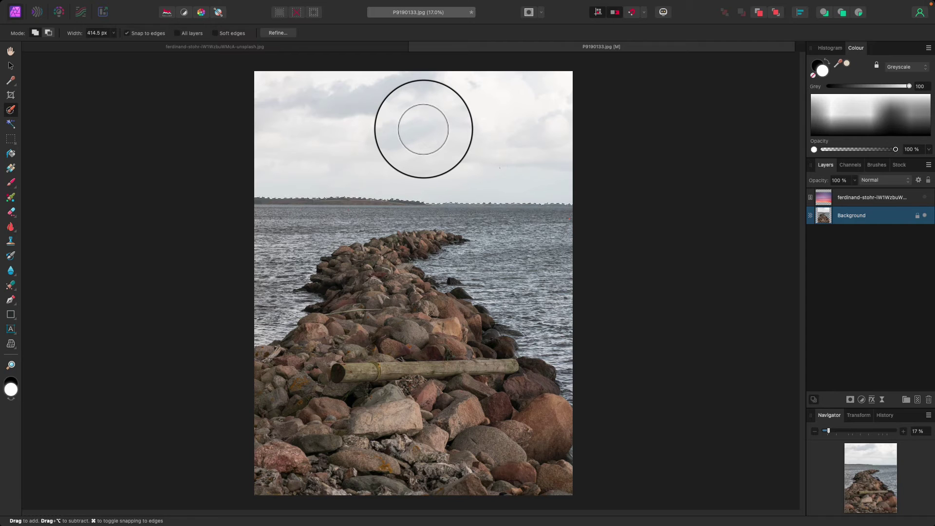
pyautogui.press('super+equal')
pyautogui.press('super+equal')
pyautogui.press('super+equal')
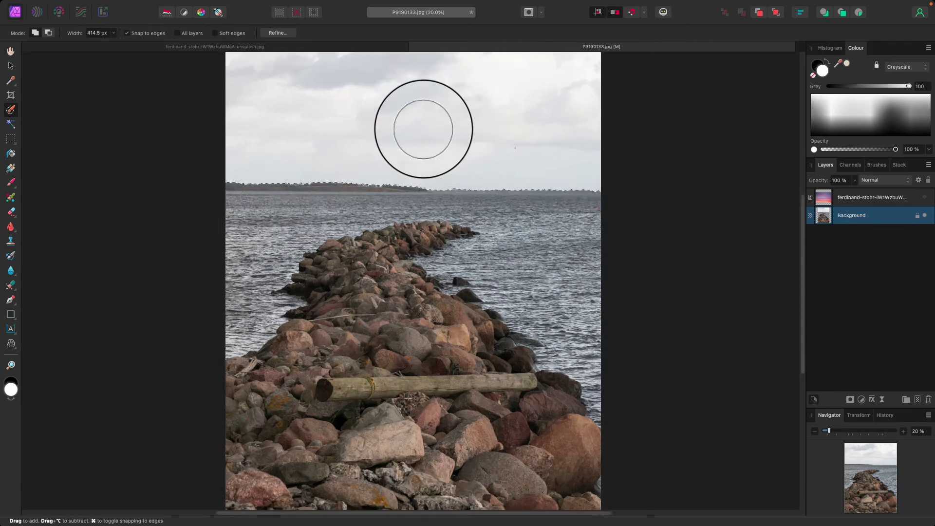
pyautogui.press('super+minus')
pyautogui.press('super+minus')
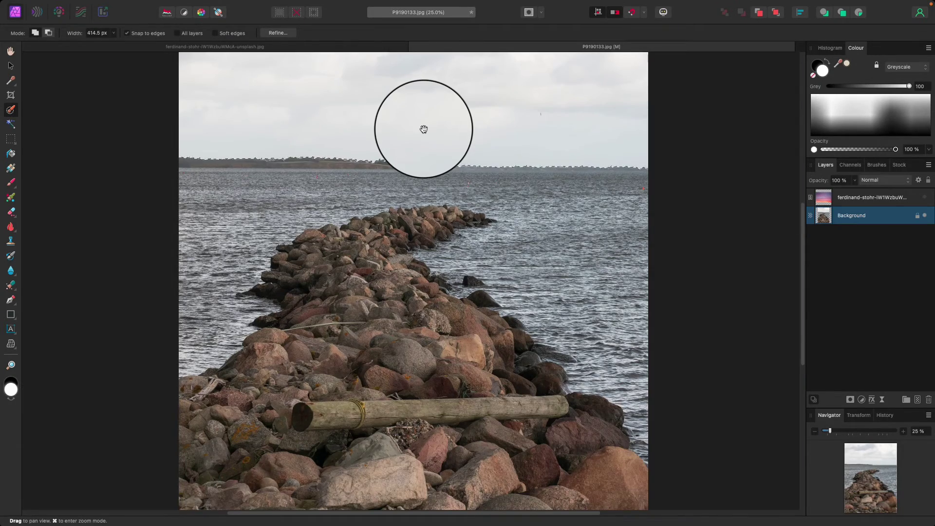
pyautogui.moveTo(424, 125); pyautogui.dragTo(424, 271)
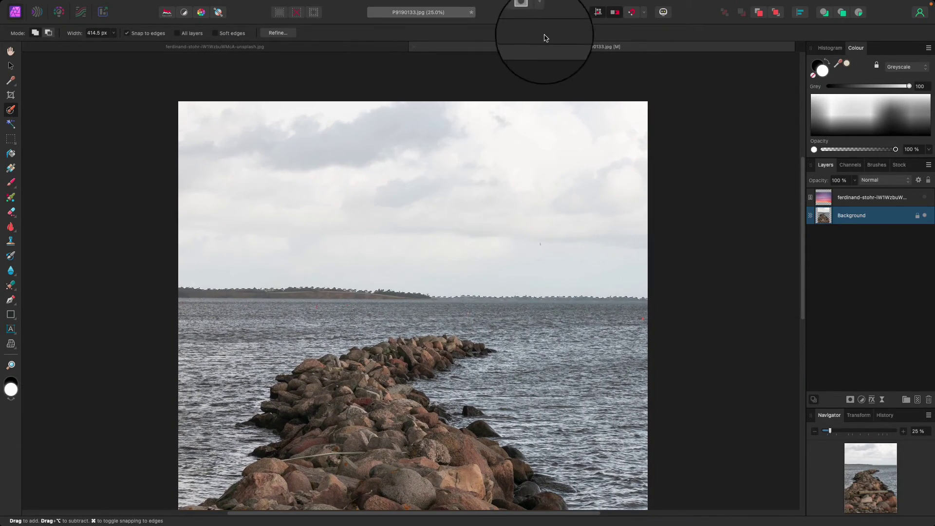
# Refine the sky selection's edge along the treeline with a 22 px brush, apply it, and fit the view
pyautogui.click(275, 32)
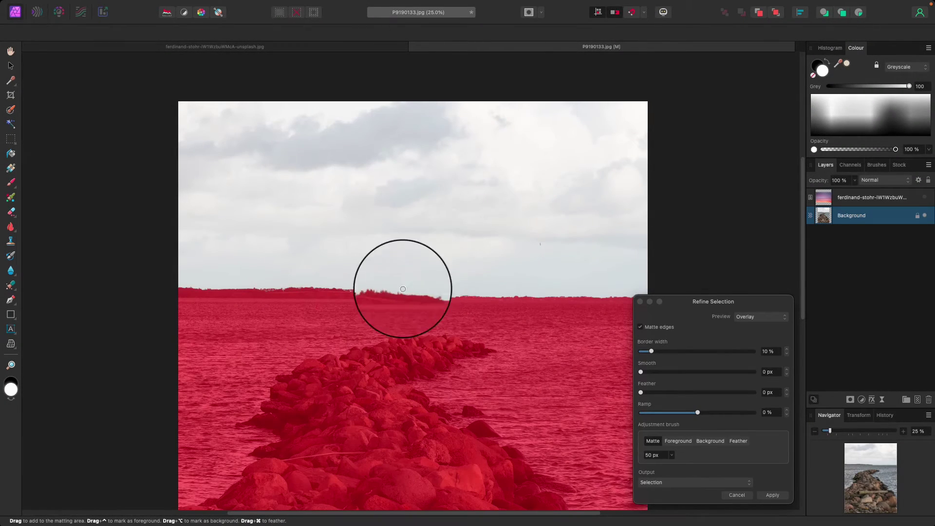
pyautogui.moveTo(402, 289)
pyautogui.mouseDown()
pyautogui.moveTo(455, 291)
pyautogui.moveTo(417, 290)
pyautogui.moveTo(423, 279)
pyautogui.moveTo(408, 298)
pyautogui.moveTo(343, 289)
pyautogui.mouseUp()
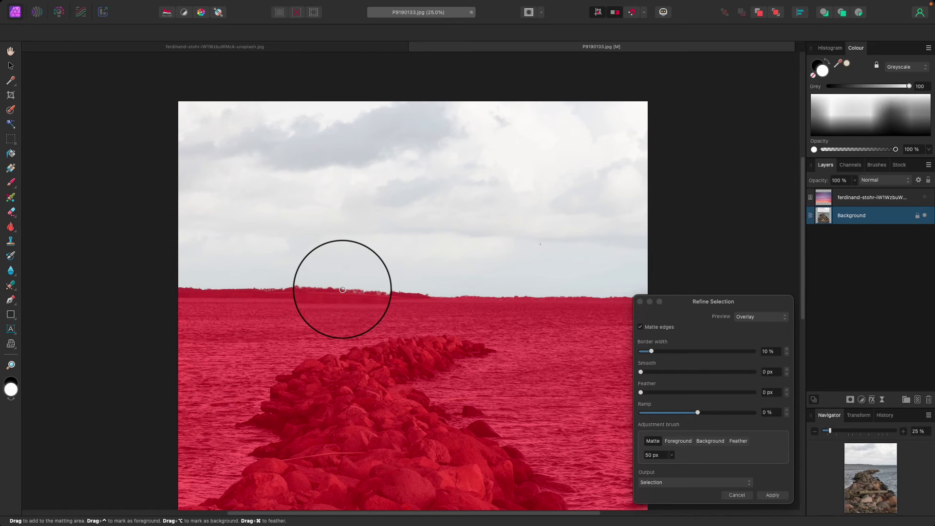
pyautogui.scroll(4, 342, 289)
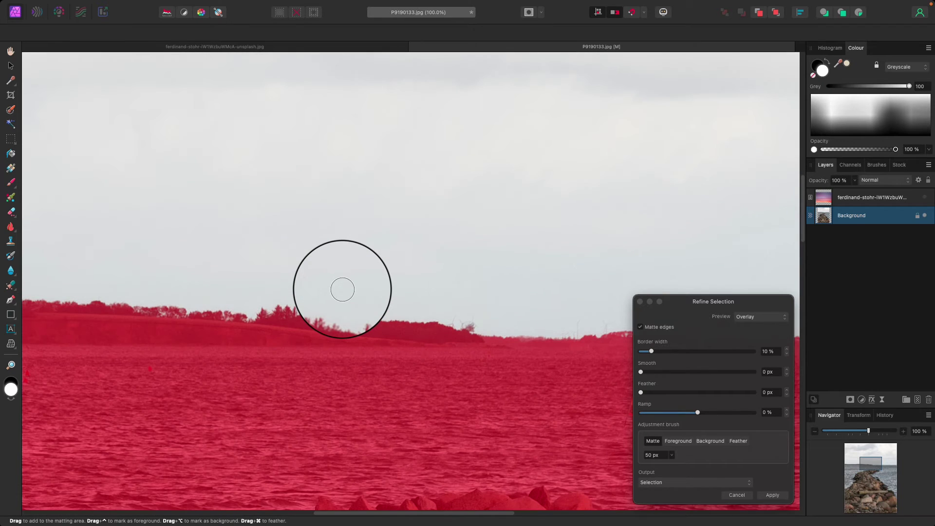
pyautogui.moveTo(351, 282)
pyautogui.mouseDown()
pyautogui.moveTo(466, 346)
pyautogui.moveTo(471, 331)
pyautogui.mouseUp()
pyautogui.press('[')
pyautogui.press('[')
pyautogui.press('[')
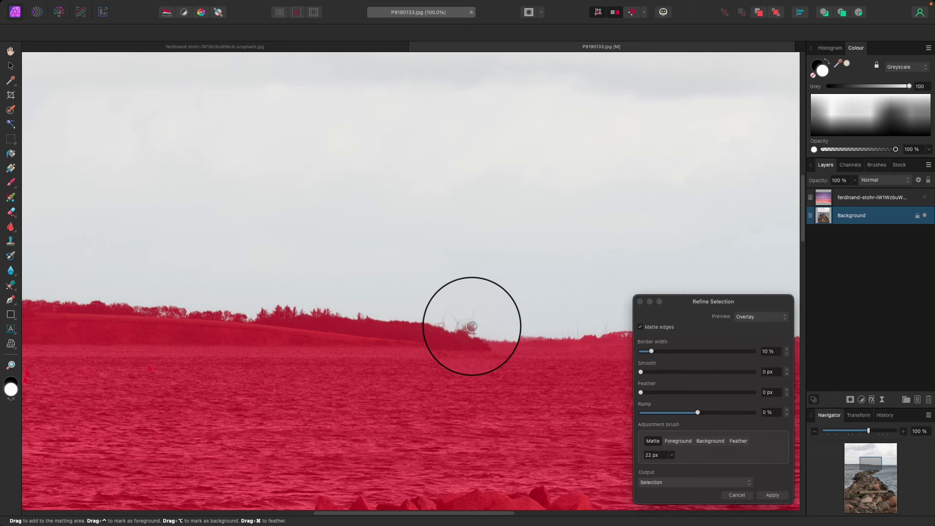
pyautogui.click(468, 329)
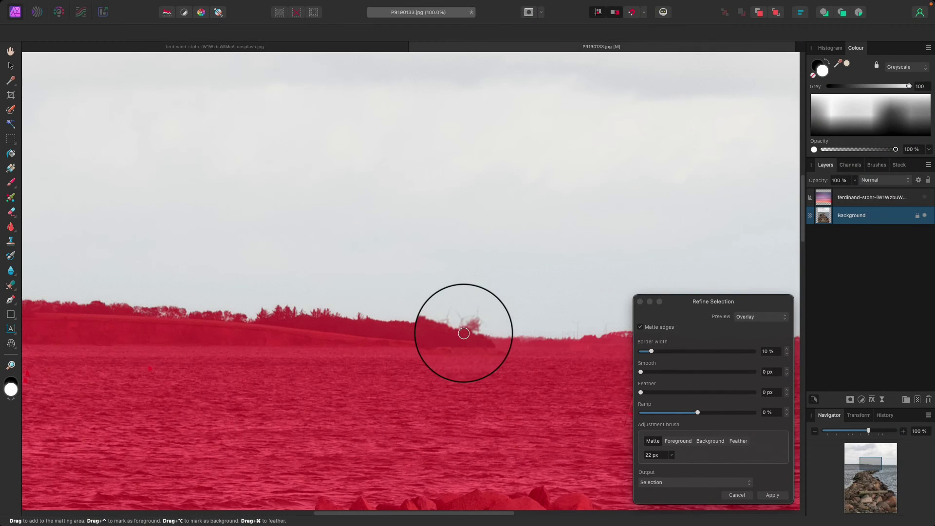
pyautogui.moveTo(459, 334); pyautogui.dragTo(595, 362)
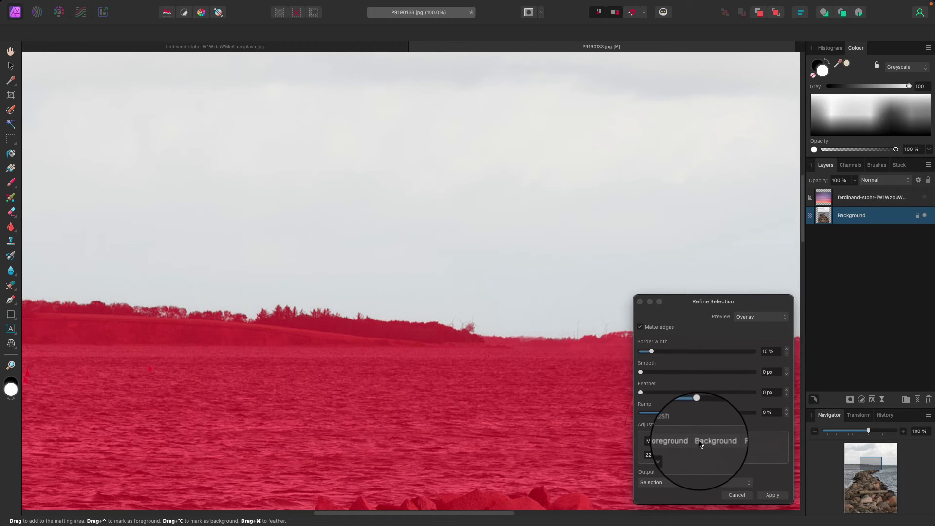
pyautogui.click(773, 496)
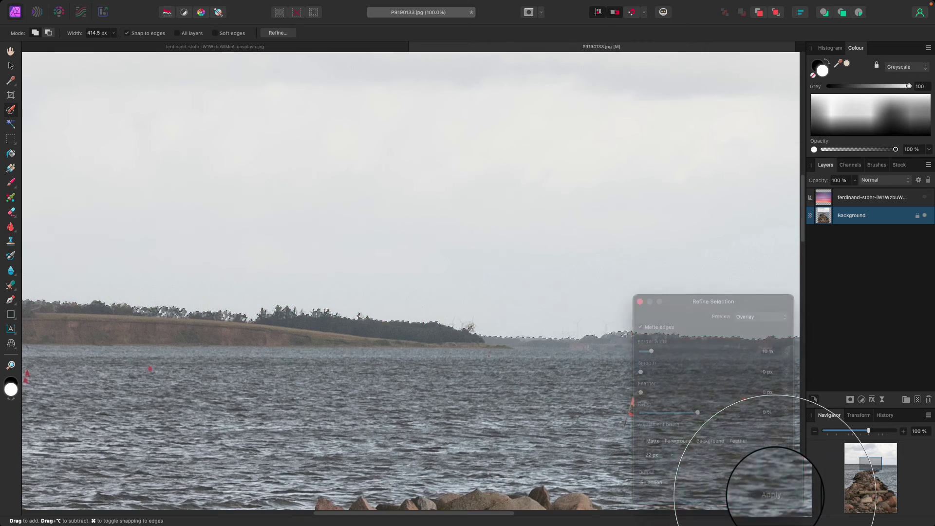
pyautogui.press('super+0')
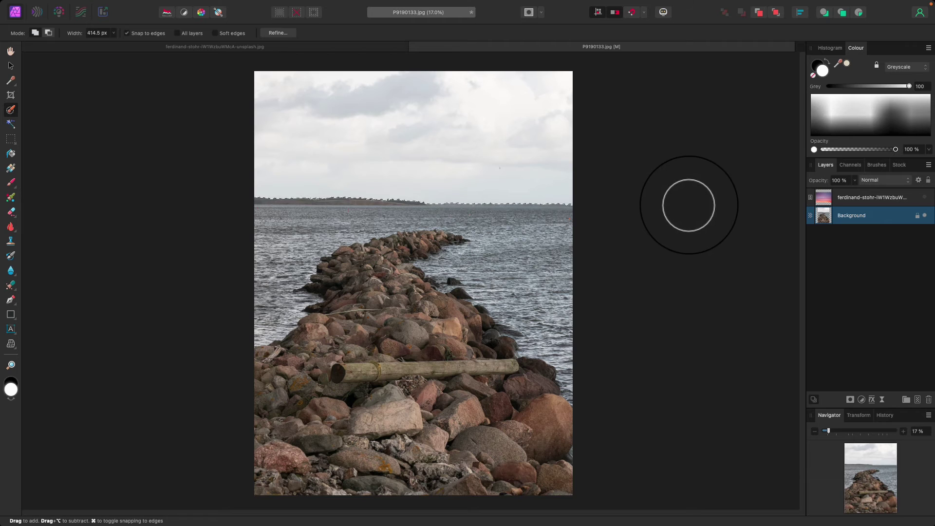
# Make the ferdinand-stohr sunset layer visible and mask it to the sky selection
pyautogui.click(916, 201)
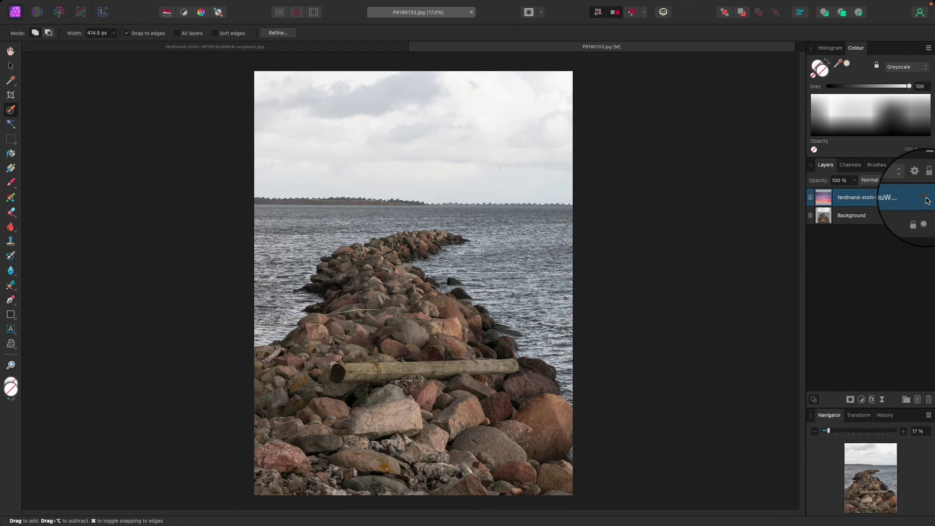
pyautogui.click(924, 198)
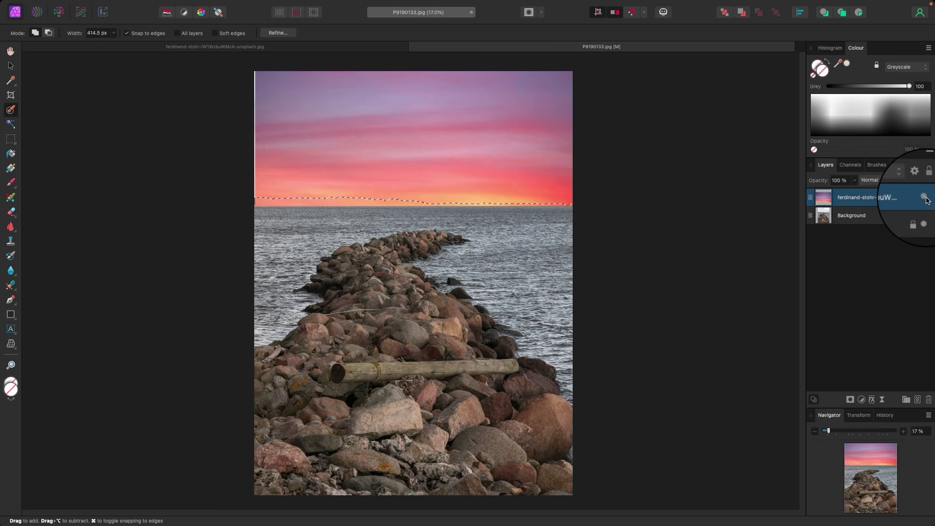
pyautogui.click(850, 402)
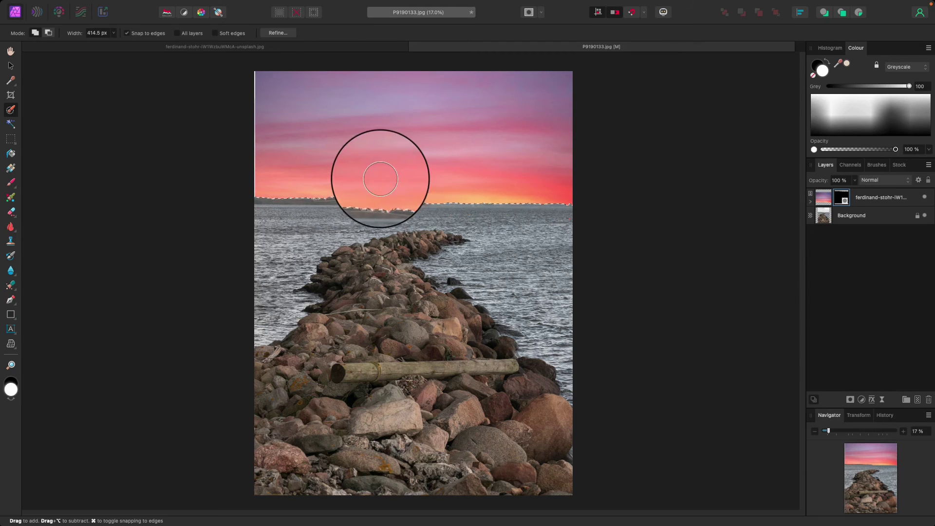
pyautogui.scroll(-1, 668, 231)
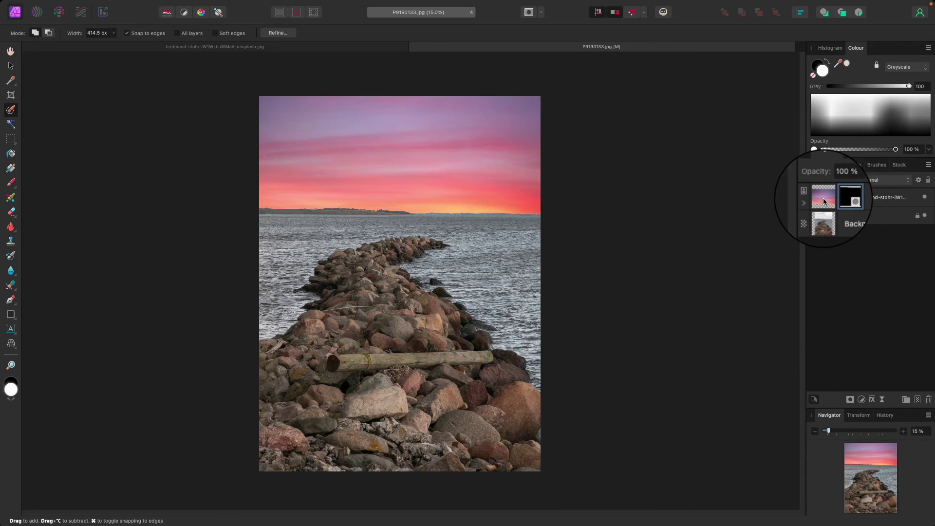
# Lower the sunset sky layer's opacity to 67%, then select the Background layer
pyautogui.click(838, 192)
pyautogui.click(852, 188)
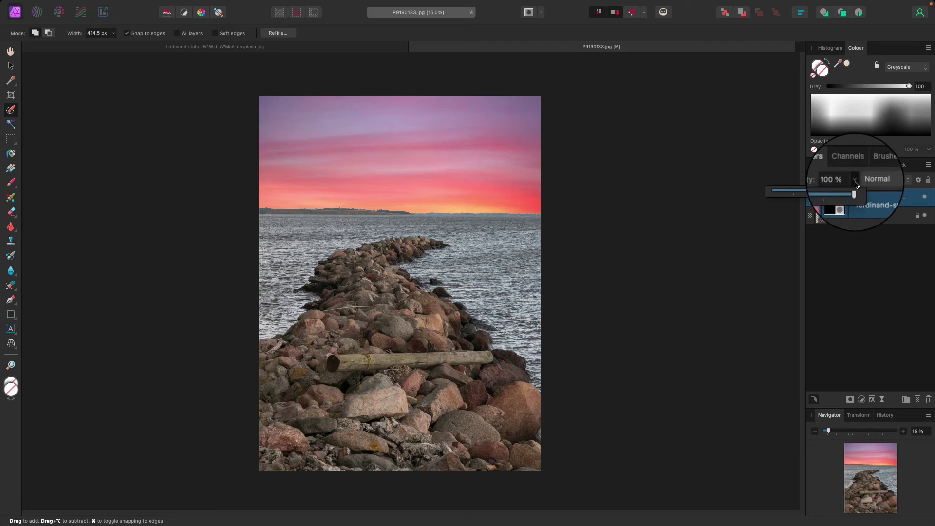
pyautogui.moveTo(854, 193); pyautogui.dragTo(828, 191)
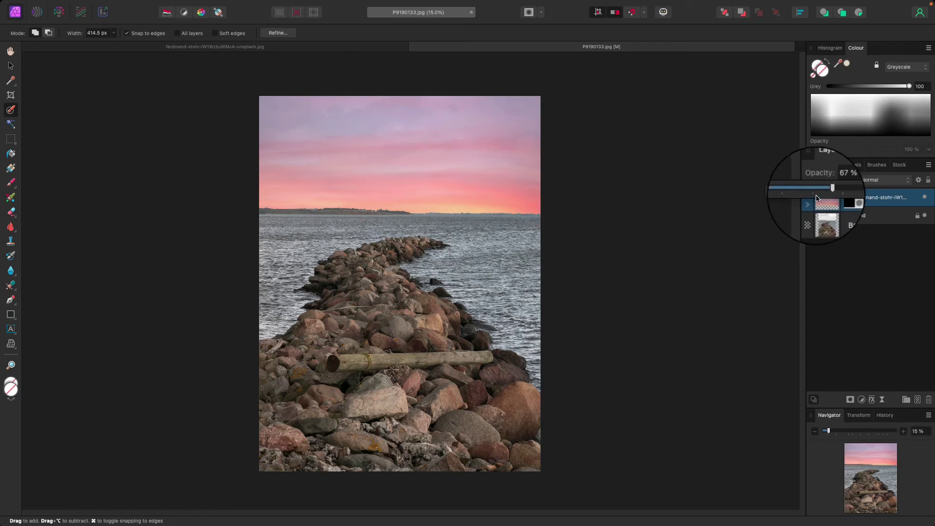
pyautogui.click(827, 257)
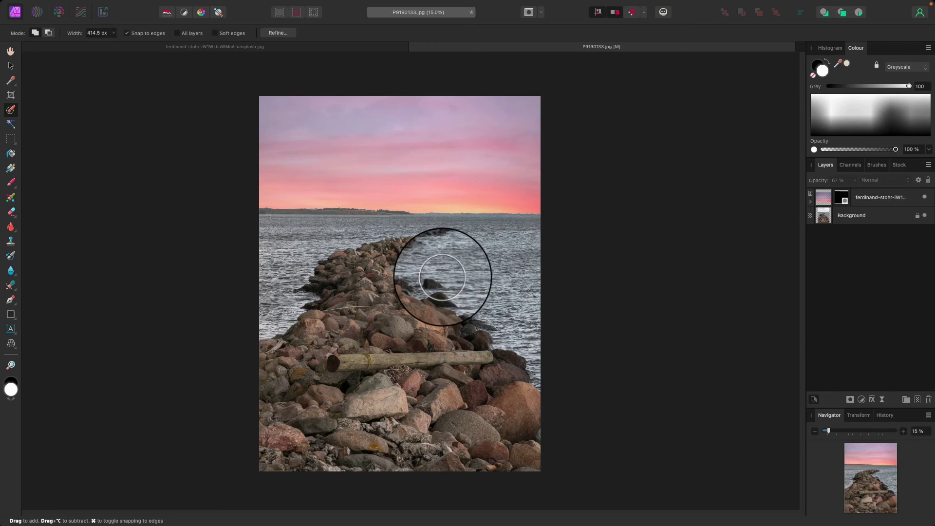
pyautogui.click(850, 215)
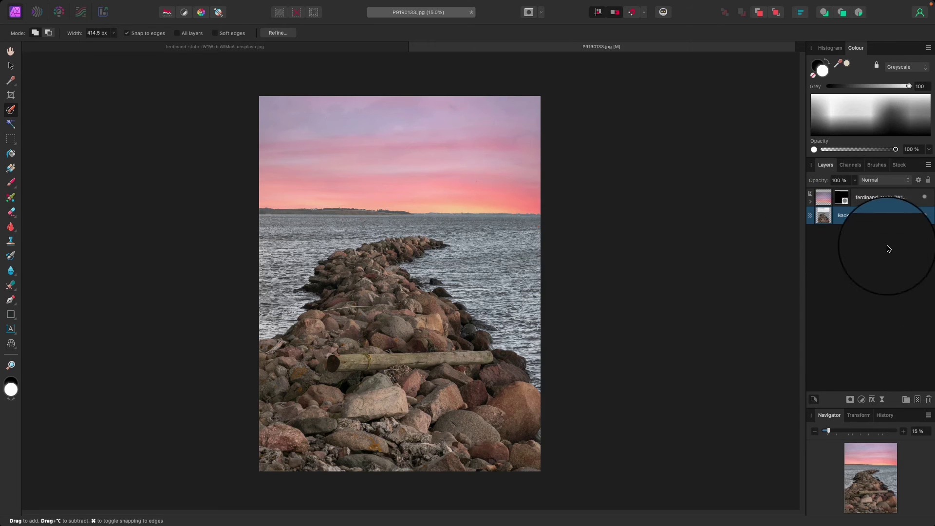
# Add a White Balance adjustment above Background set to 16% warmth
pyautogui.click(862, 401)
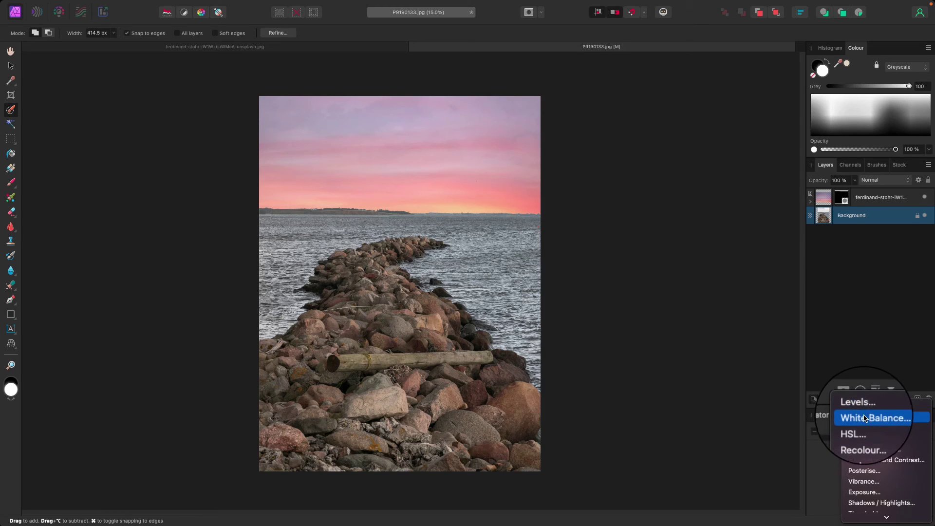
pyautogui.click(864, 418)
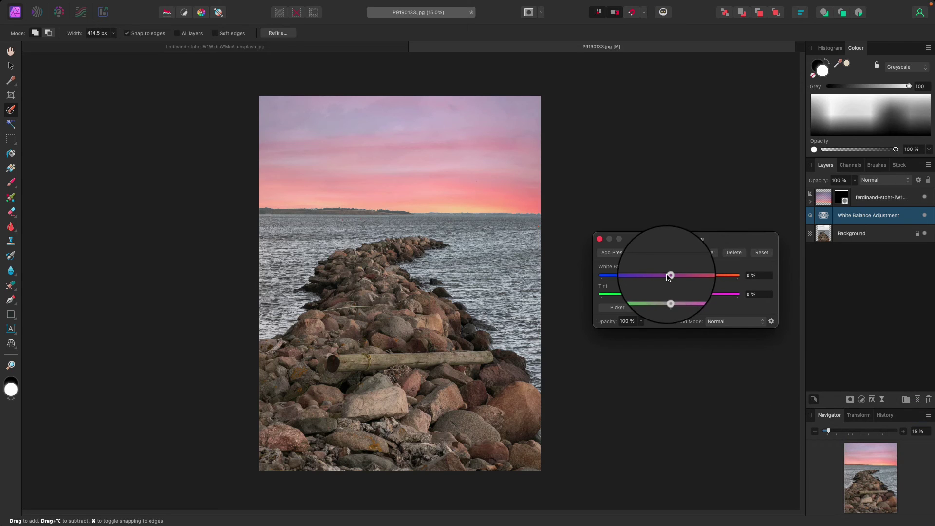
pyautogui.moveTo(668, 276); pyautogui.dragTo(676, 276)
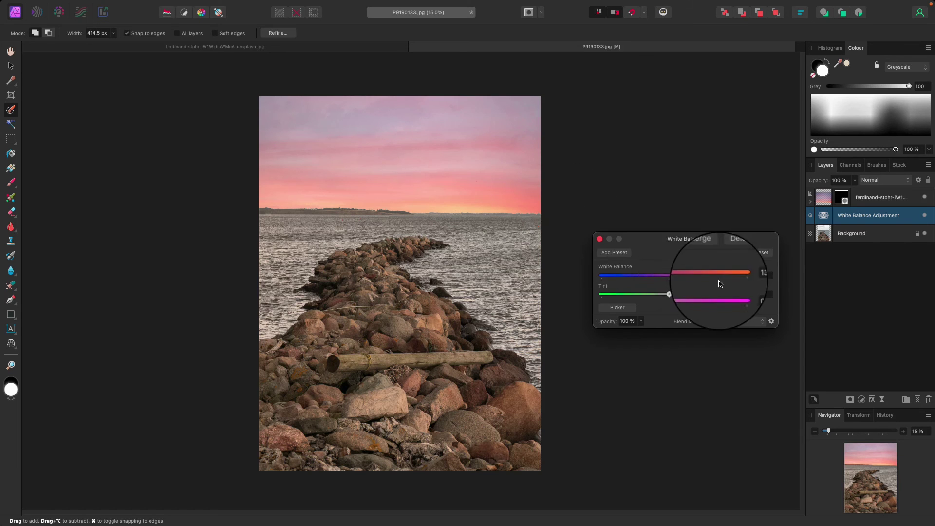
pyautogui.moveTo(678, 276)
pyautogui.mouseDown()
pyautogui.moveTo(699, 276)
pyautogui.moveTo(681, 277)
pyautogui.mouseUp()
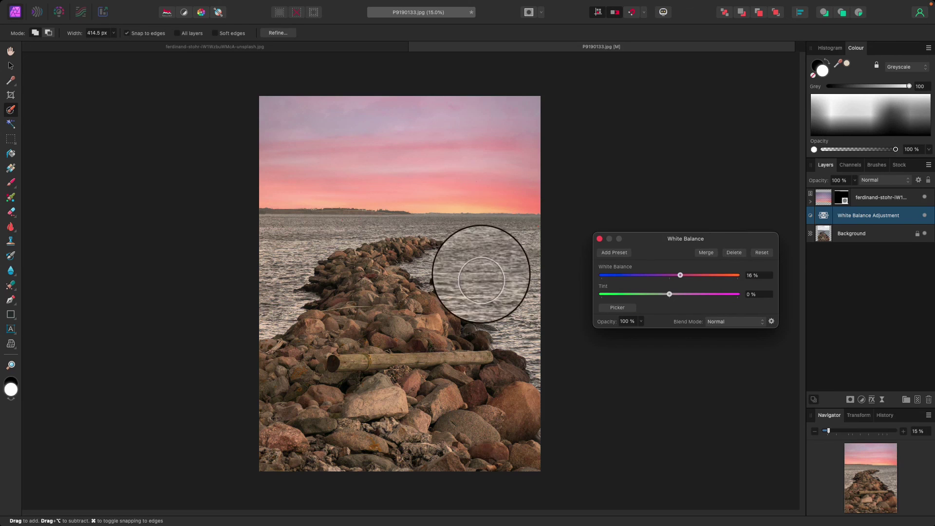
pyautogui.press('Escape')
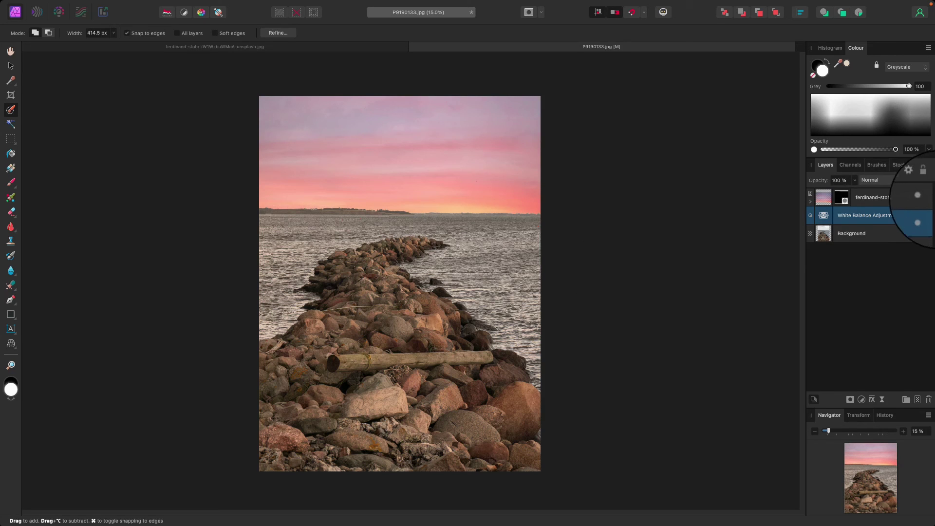
pyautogui.click(925, 197)
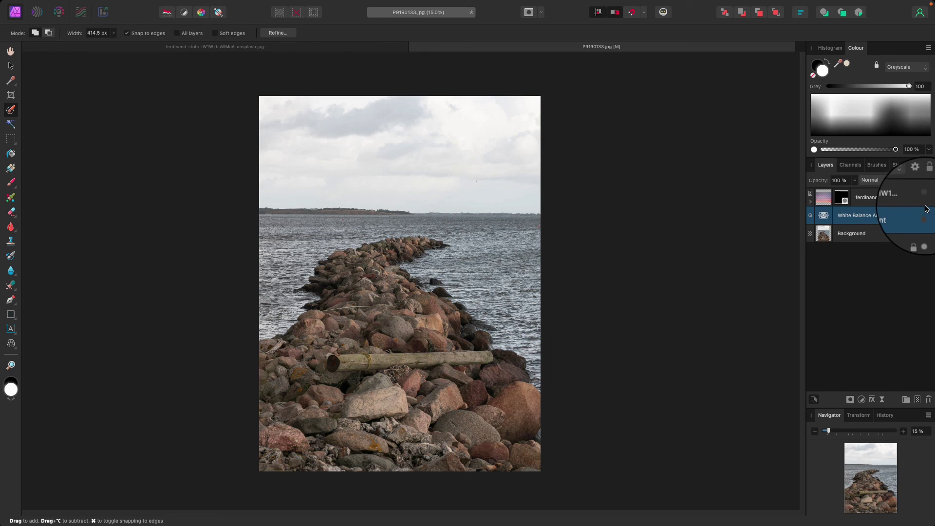
pyautogui.click(924, 198)
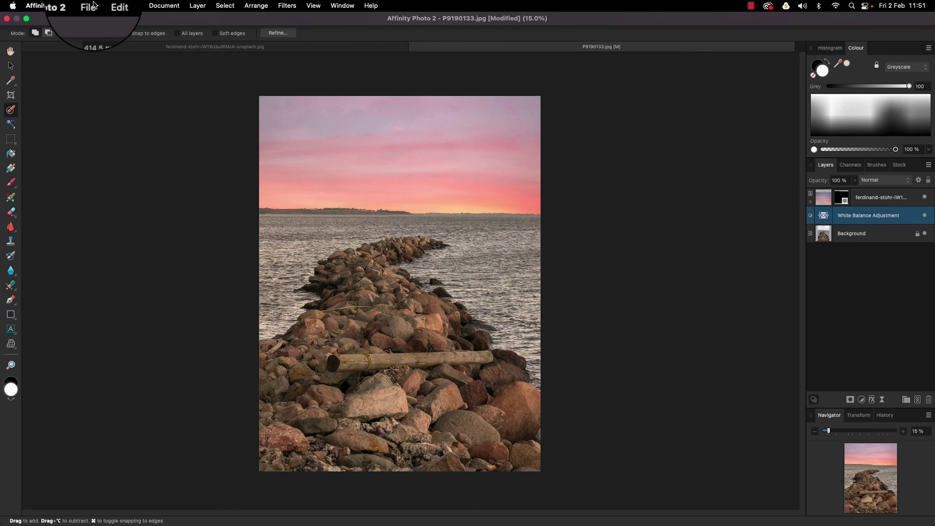
# Export the image as a JPEG using the JPEG (Best quality) preset
pyautogui.click(89, 5)
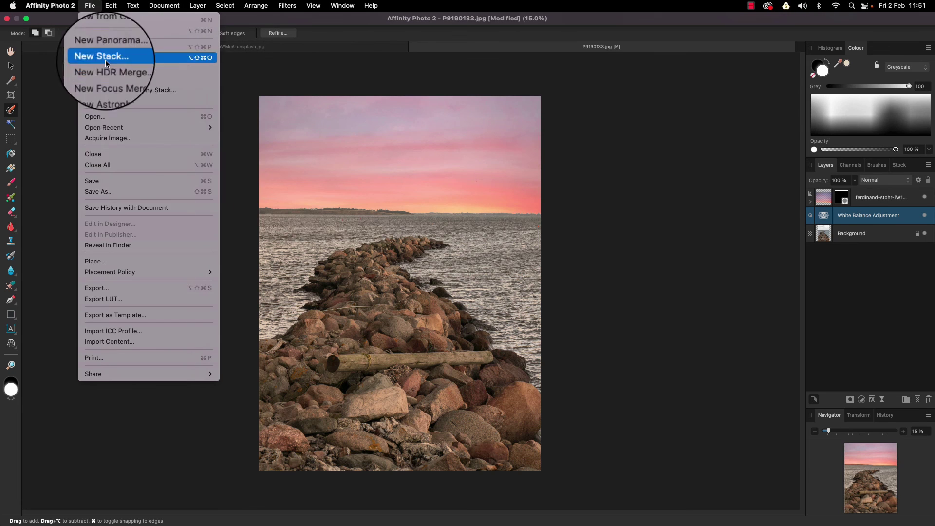
pyautogui.click(105, 288)
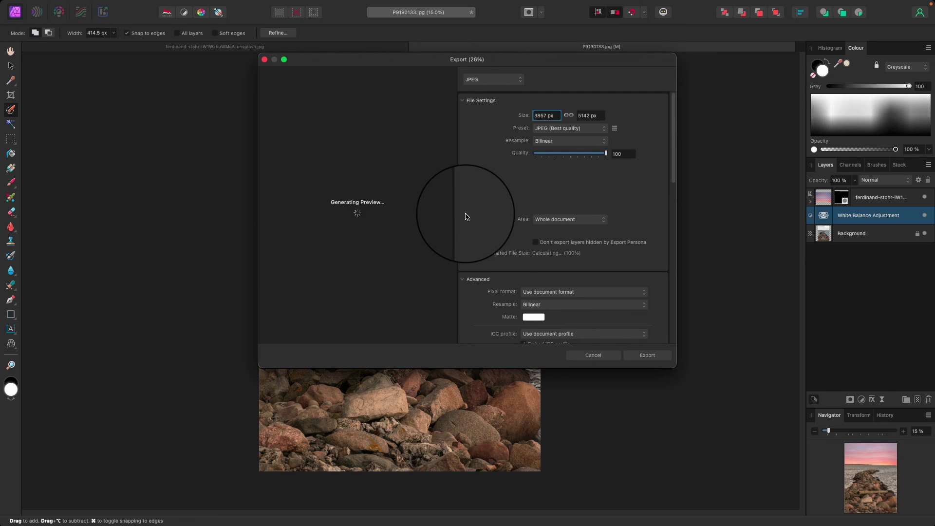
pyautogui.click(565, 129)
pyautogui.click(490, 141)
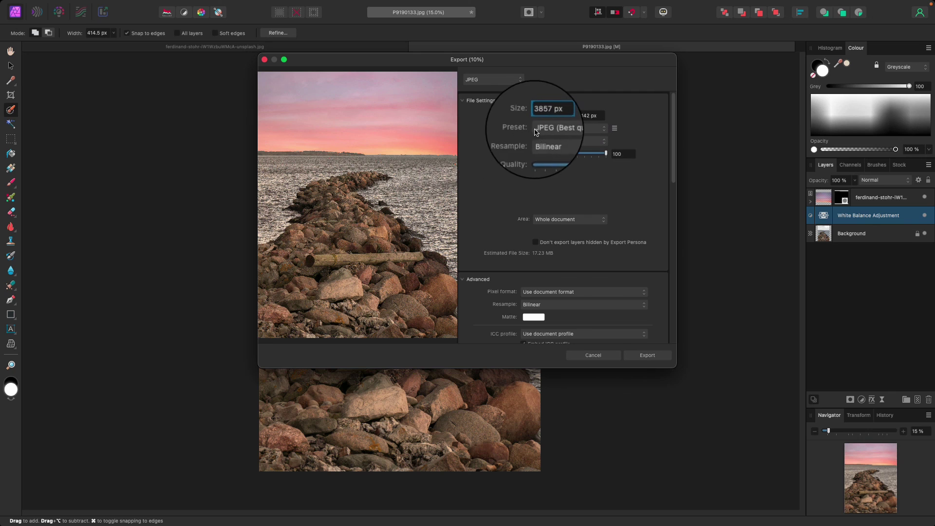
pyautogui.click(493, 79)
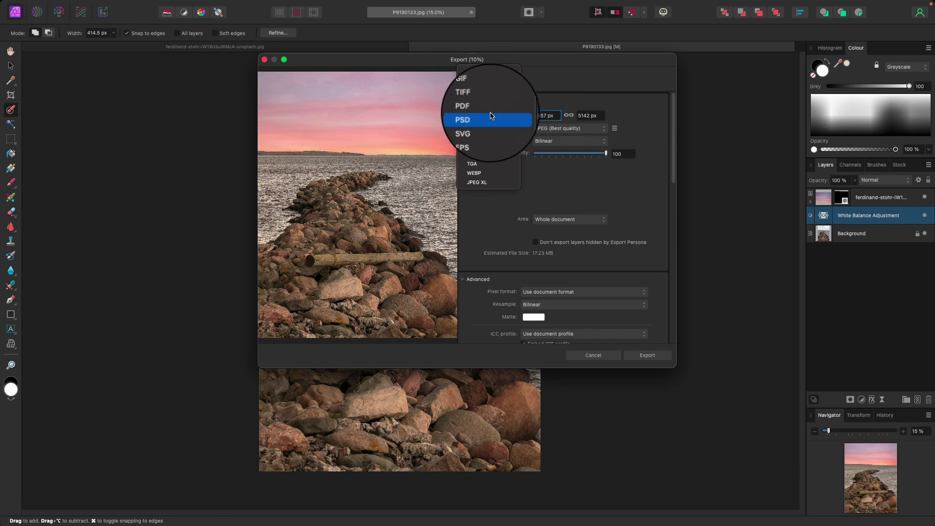
pyautogui.press('Escape')
pyautogui.press('Escape')
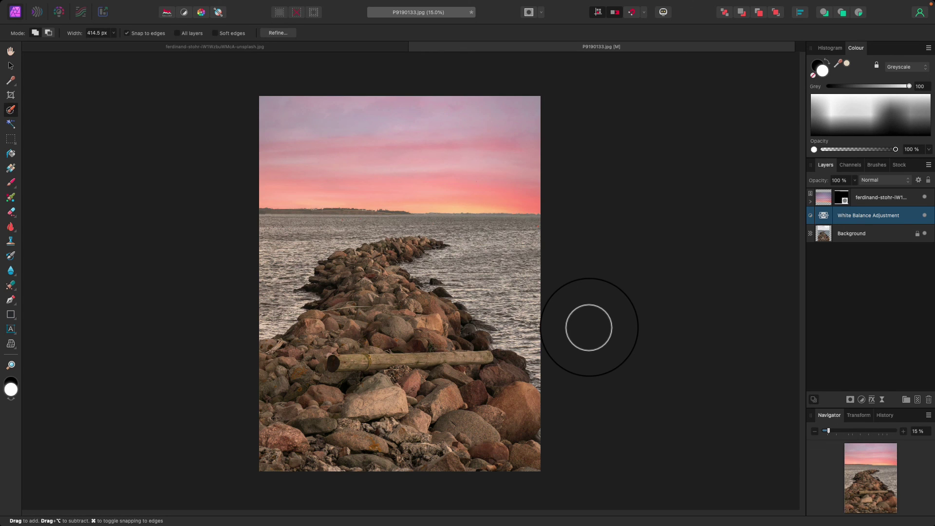